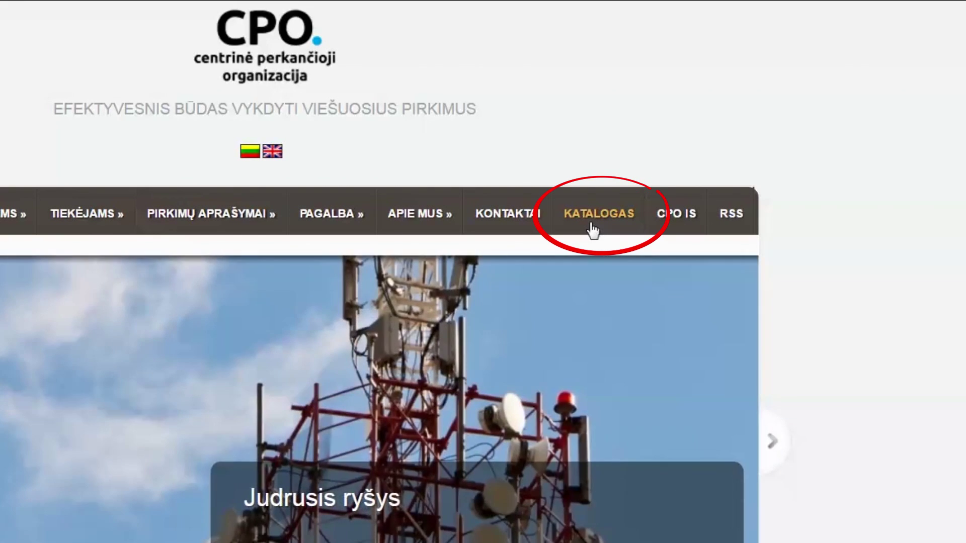
# - Visit the Katalogas and CPO IS sites from the CPO website and open the Registracija page
pyautogui.click(593, 230)
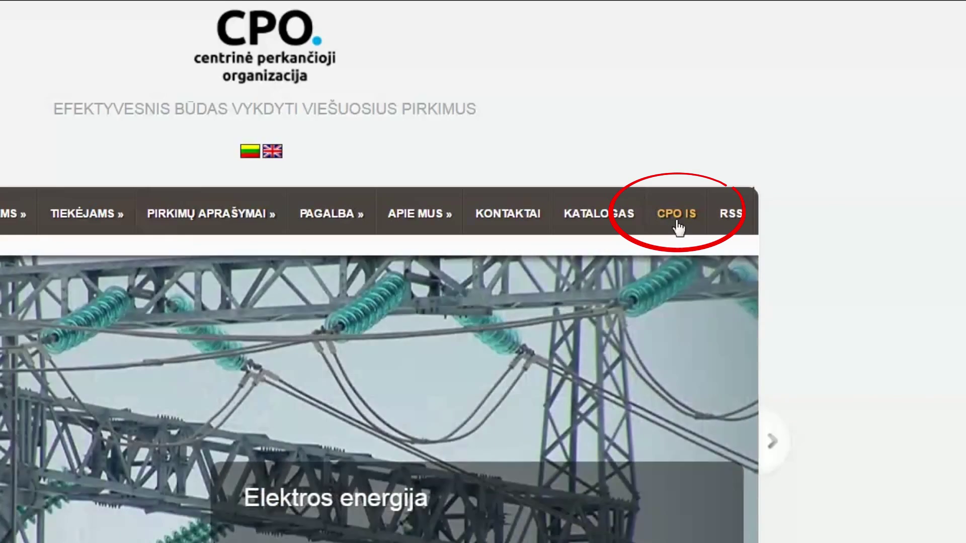
pyautogui.click(678, 229)
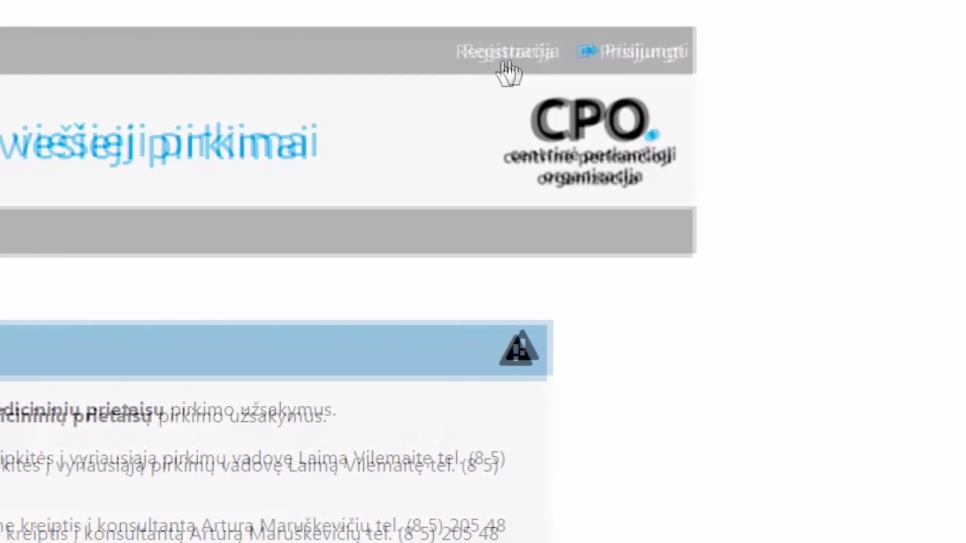
pyautogui.click(469, 65)
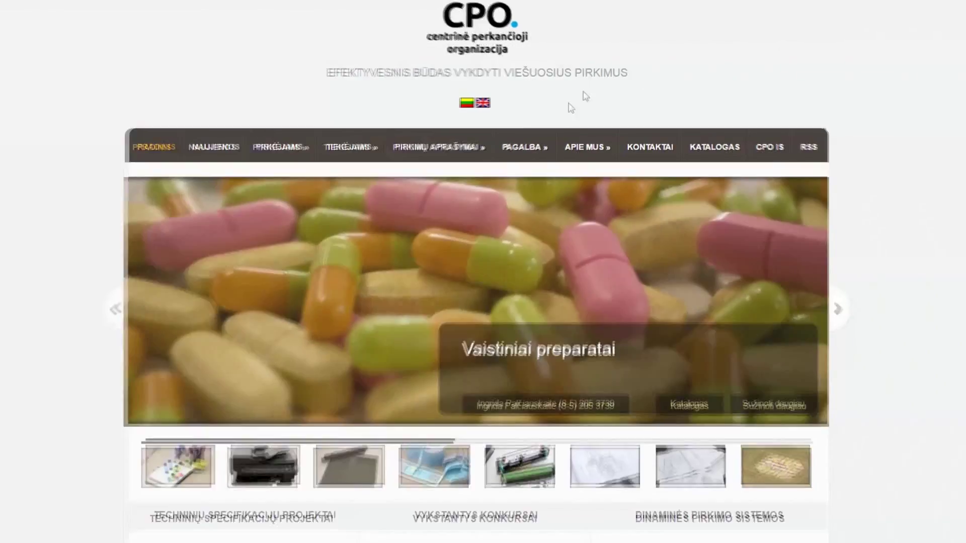
# - Open the catalogue user guide (Katalogo naudotojo instrukcija) from the CPO website's help section
pyautogui.moveTo(517, 147)
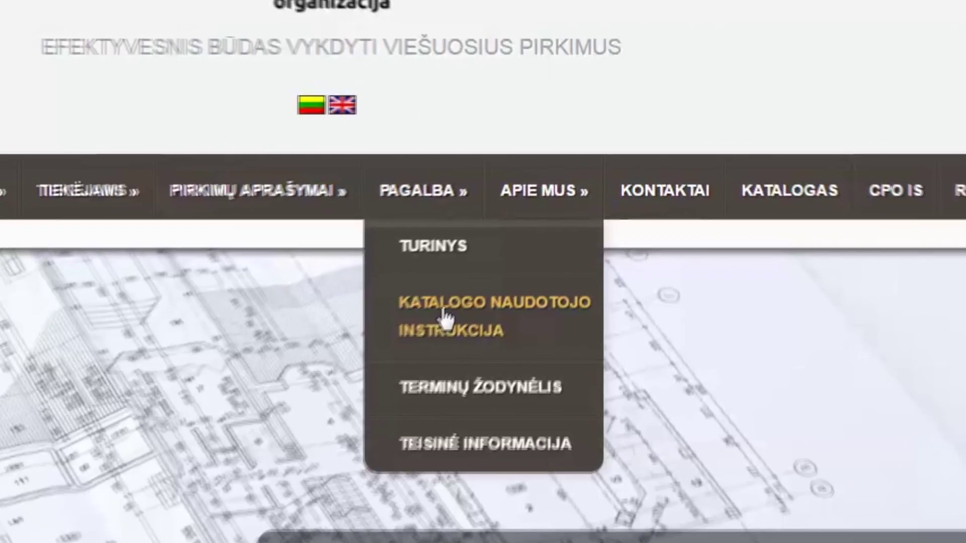
pyautogui.click(443, 316)
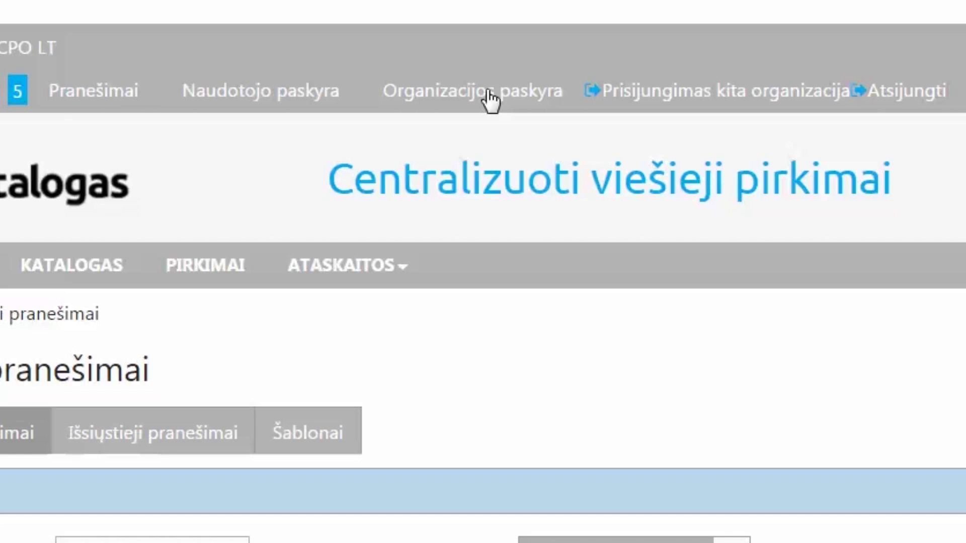
# - Start a new address record in the organization account with the street address, Alytaus apskritis and Alytaus m. sav
pyautogui.click(487, 92)
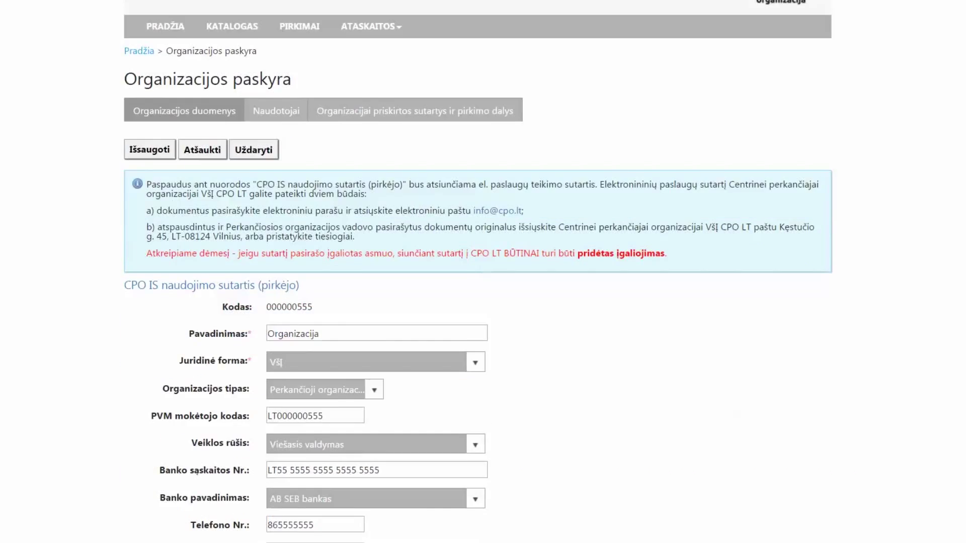
pyautogui.scroll(-8, 246, 180)
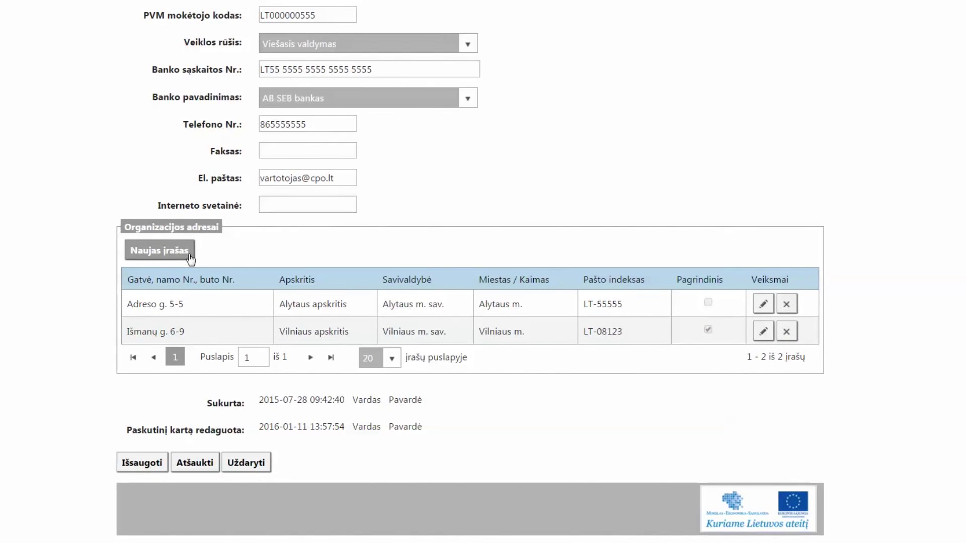
pyautogui.click(159, 250)
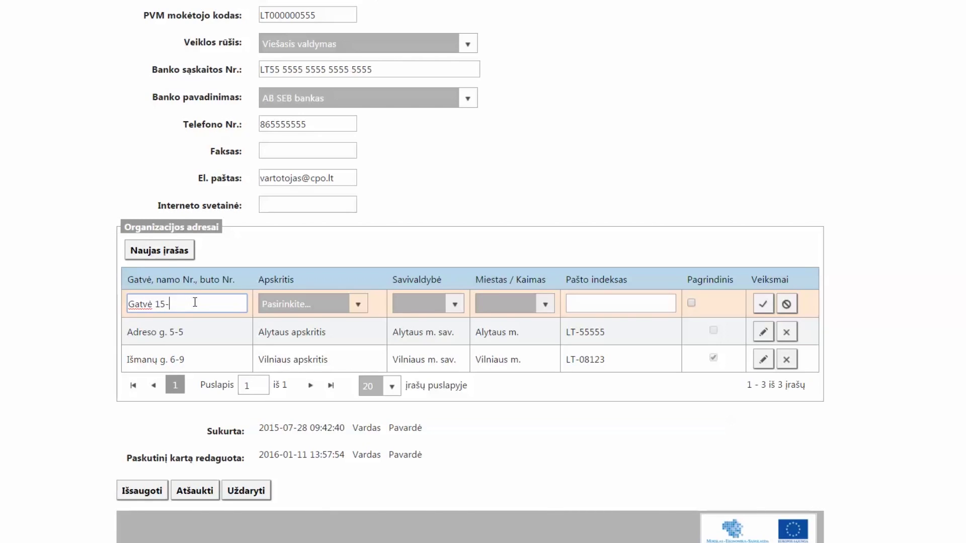
pyautogui.click(357, 304)
pyautogui.click(340, 346)
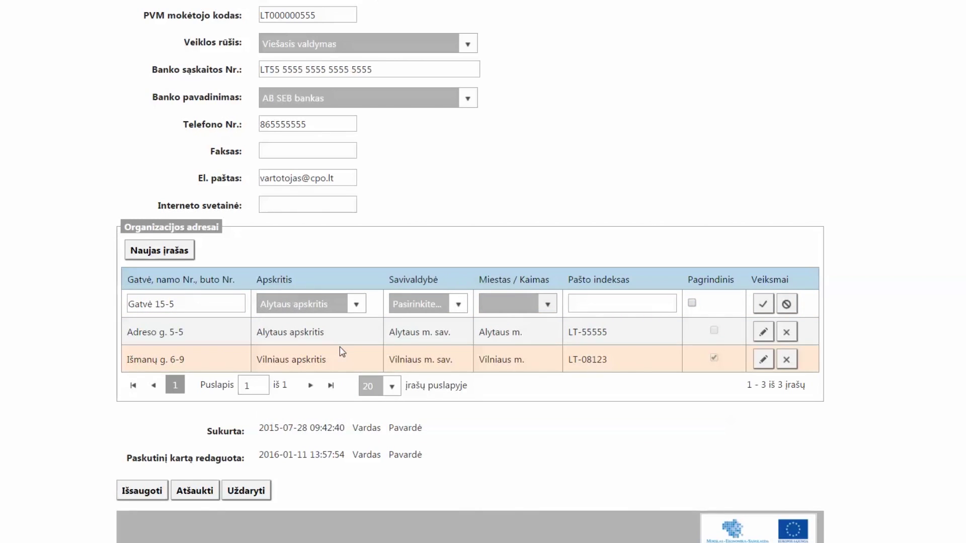
pyautogui.click(427, 304)
pyautogui.click(442, 352)
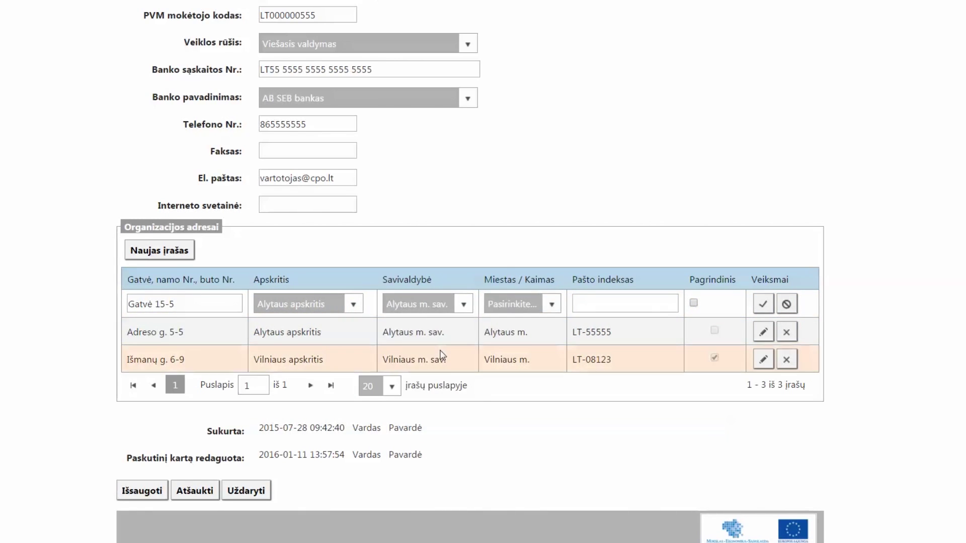
# - Complete the new address with Alytaus m. and the postal code, and save the organization data
pyautogui.click(554, 308)
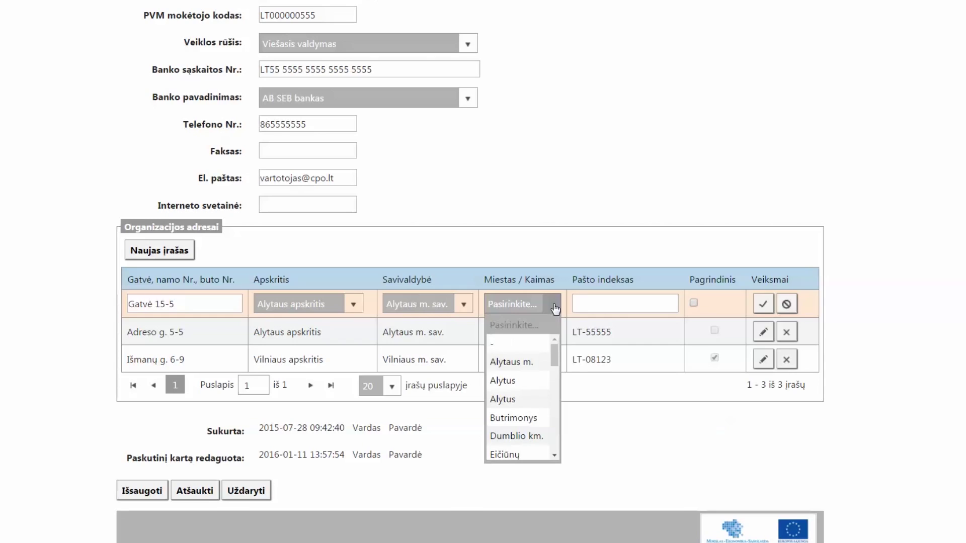
pyautogui.click(543, 360)
pyautogui.click(602, 299)
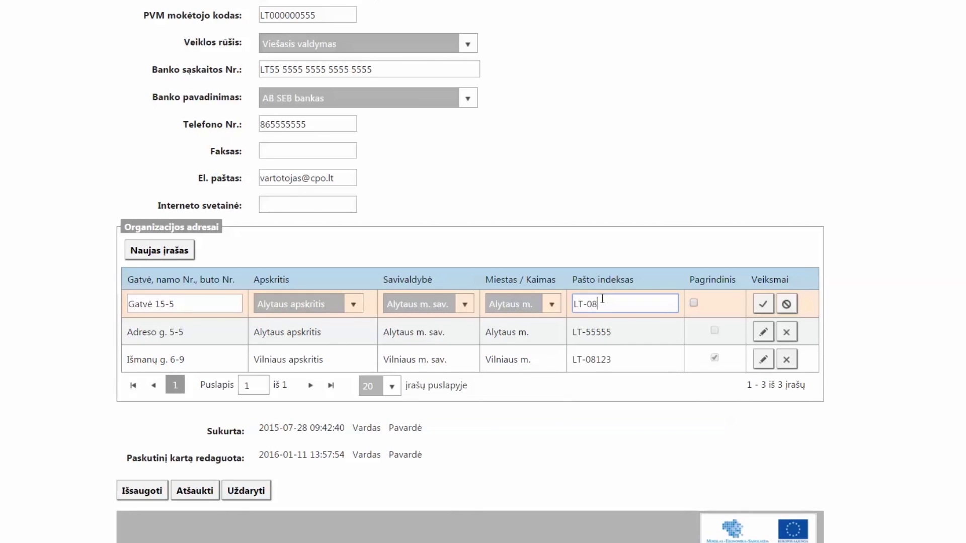
pyautogui.click(763, 304)
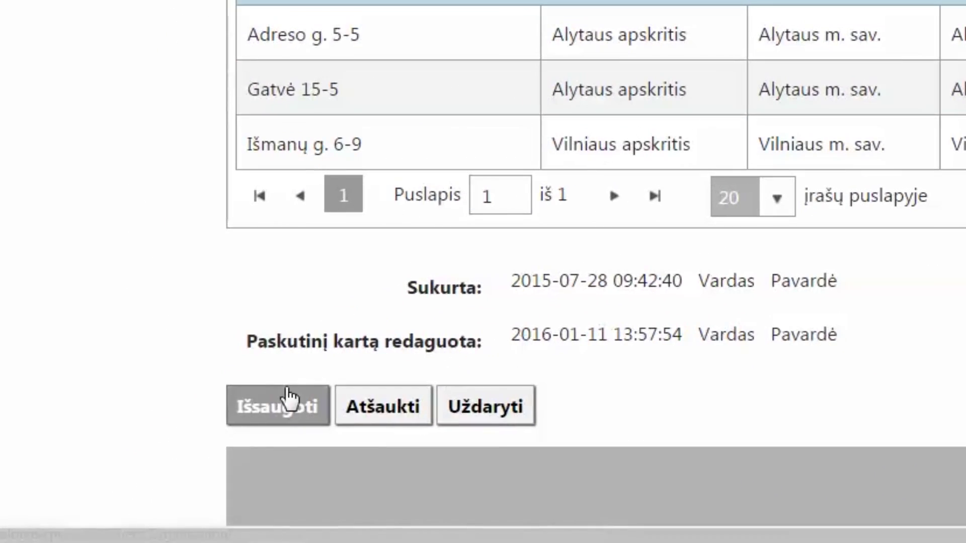
pyautogui.click(293, 406)
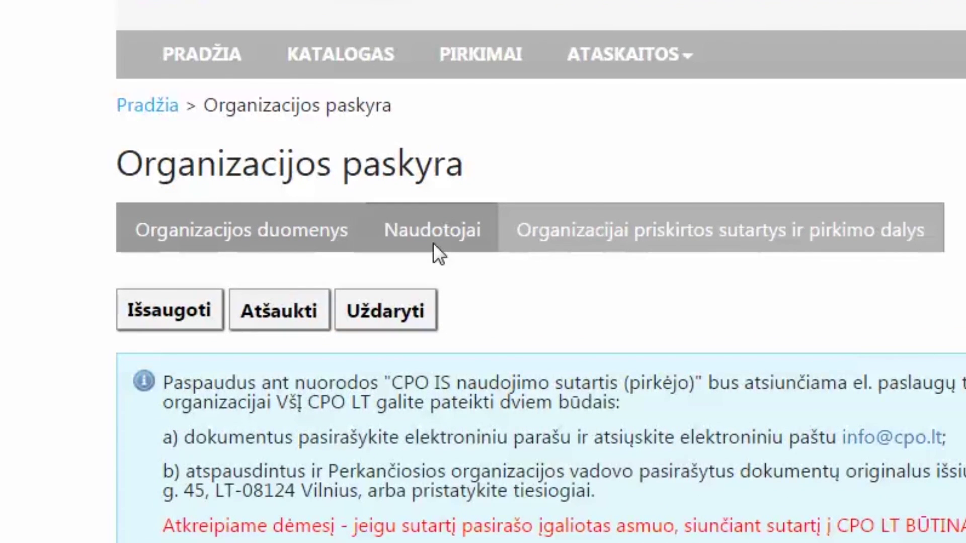
# - Assign contracts 01. Biuro reikmenys and 02. Kompiuterinė ir biuro įranga to the first user of the organization and save
pyautogui.click(433, 243)
pyautogui.scroll(-6, 478, 272)
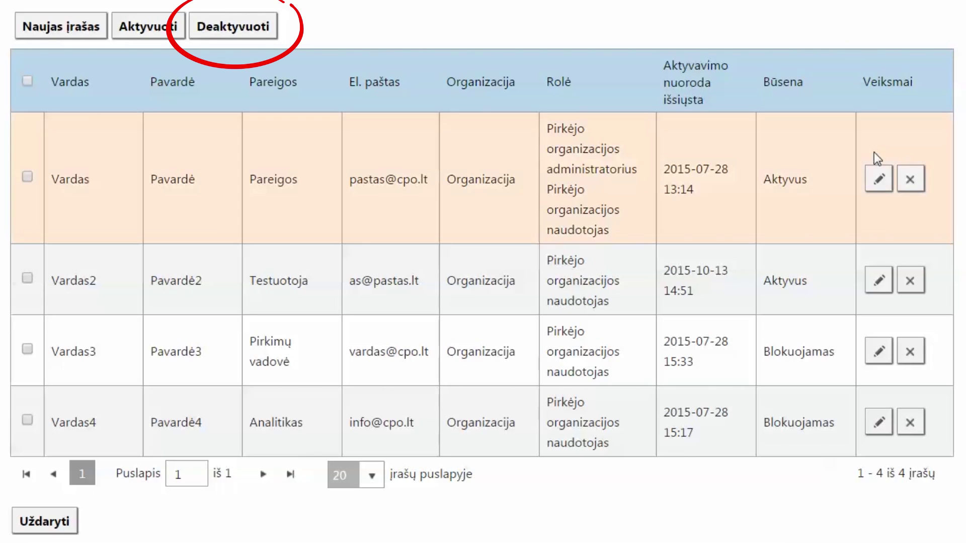
pyautogui.click(879, 179)
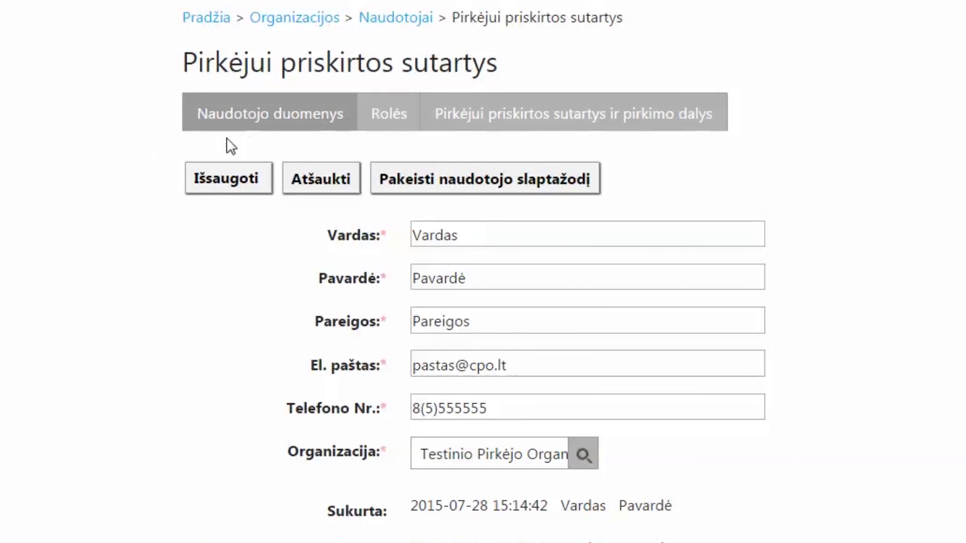
pyautogui.click(385, 129)
pyautogui.click(514, 130)
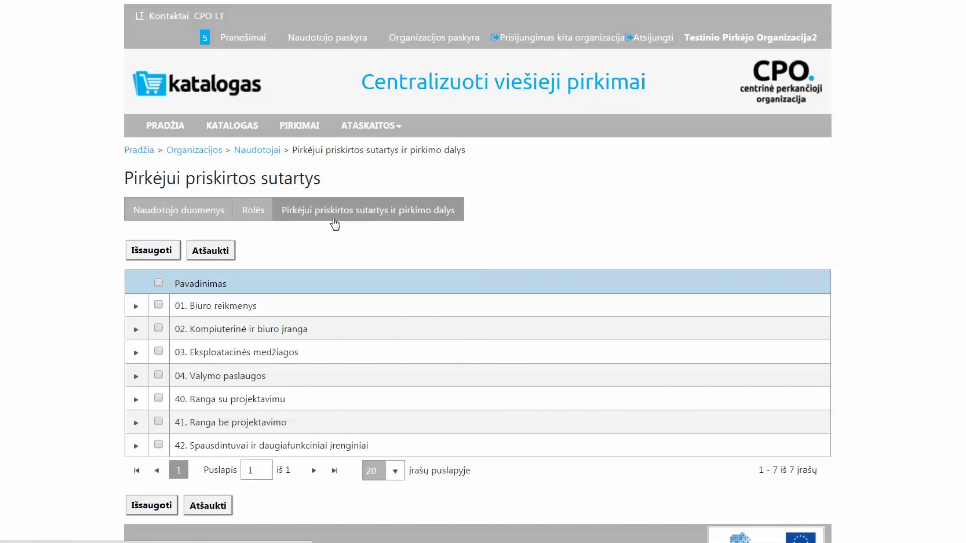
pyautogui.click(158, 305)
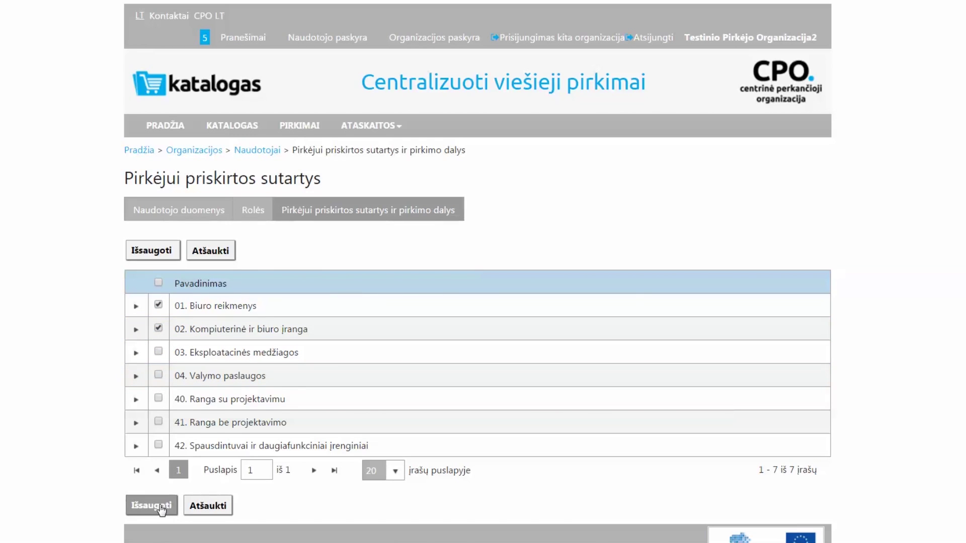
pyautogui.click(161, 509)
# - Give the first user in the organization's user list the Pirkėjo organizacijos administratorius role
pyautogui.scroll(-6, 161, 509)
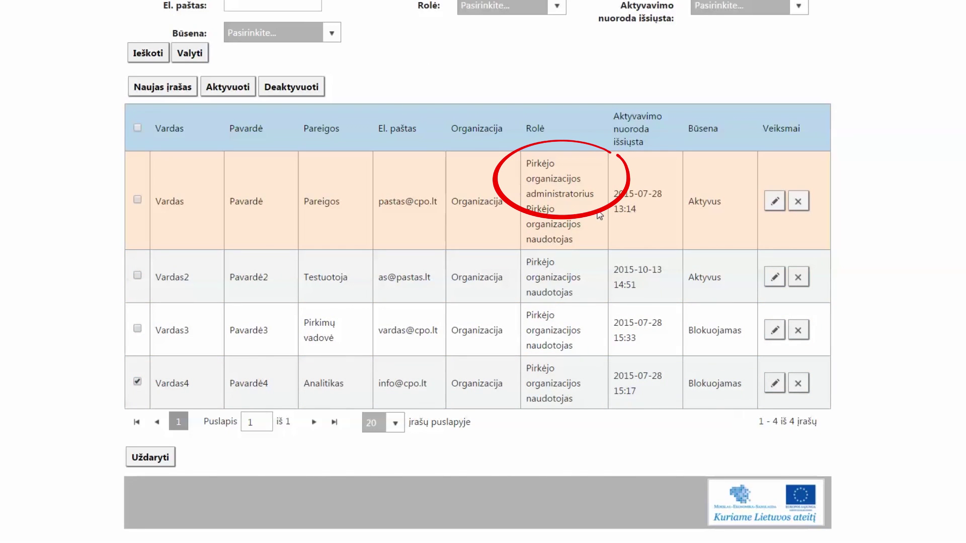
pyautogui.click(773, 201)
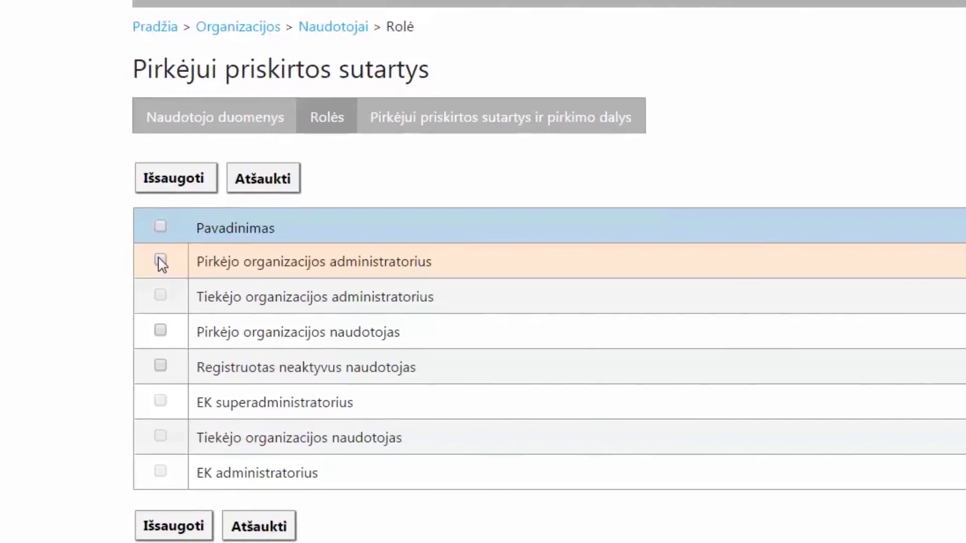
pyautogui.click(156, 270)
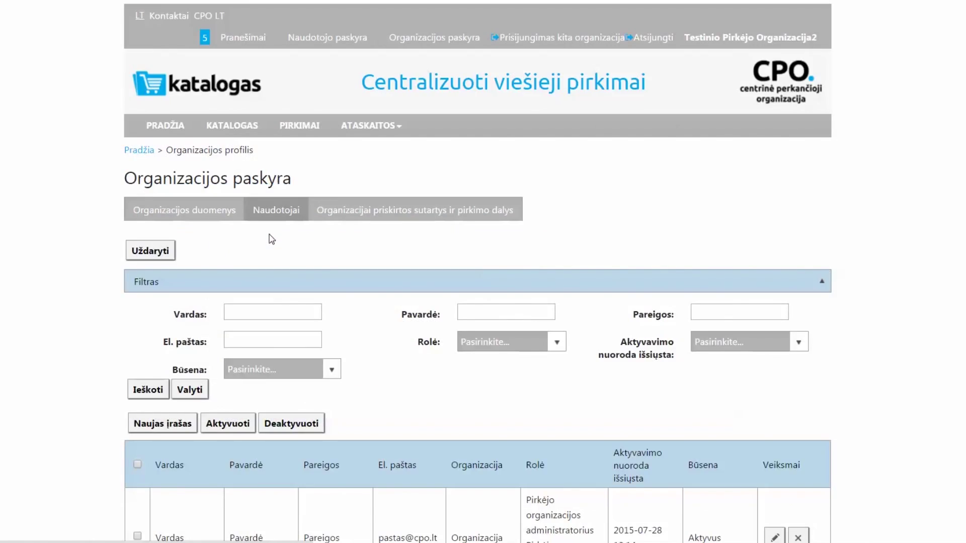
# - Give the organization user whose position is Testuotoja the Pirkėjo organizacijos naudotojas role and save
pyautogui.scroll(-6, 566, 228)
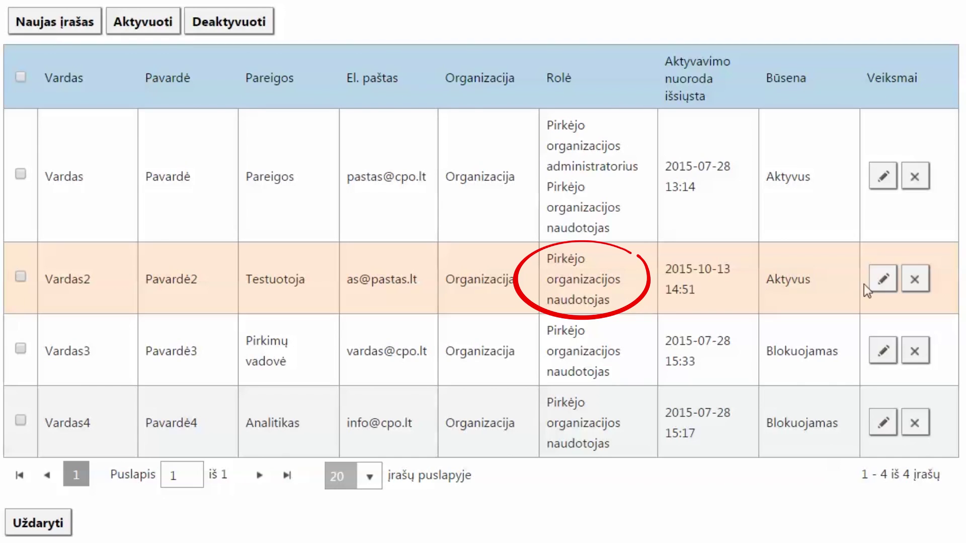
pyautogui.click(883, 280)
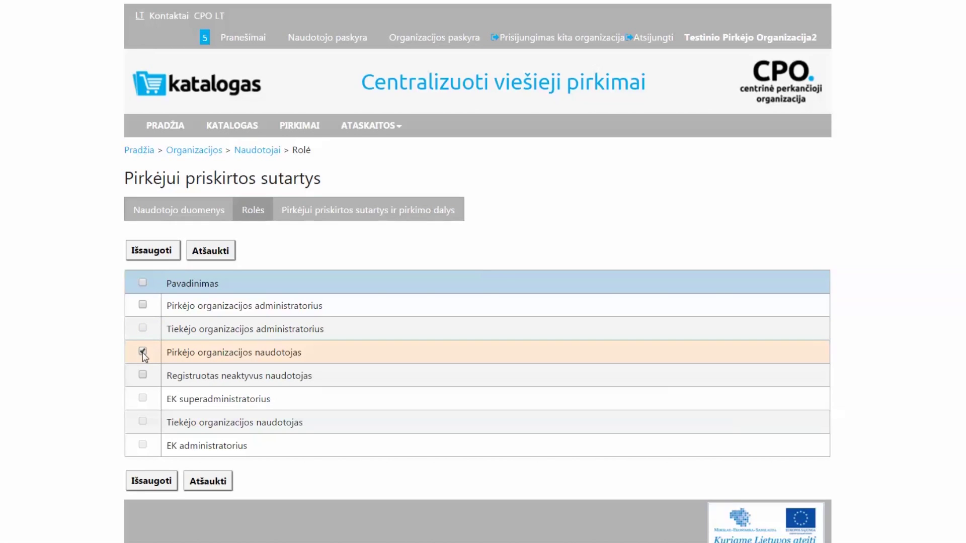
pyautogui.click(152, 482)
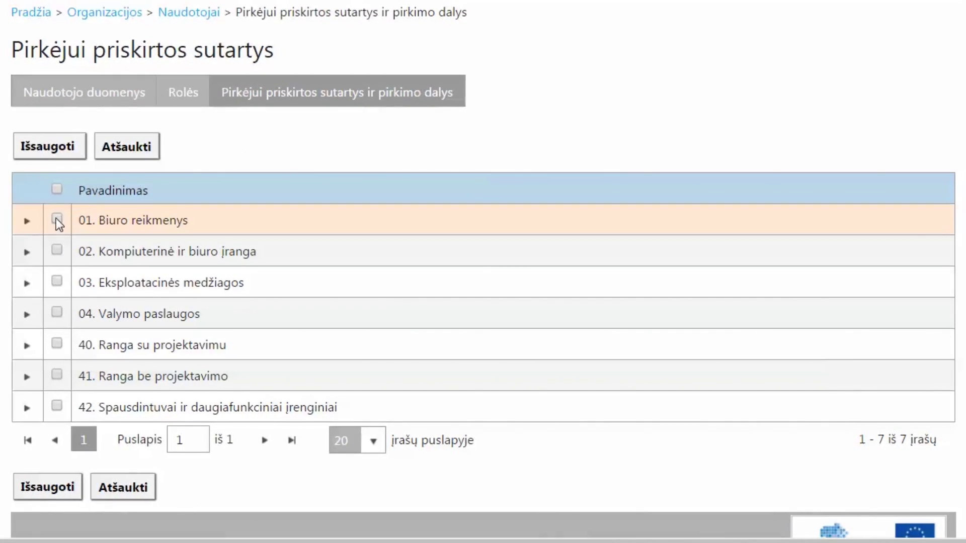
# - Select contracts 01. Biuro reikmenys and 03. Eksploatacinės medžiagos for the Testuotoja user
pyautogui.click(56, 218)
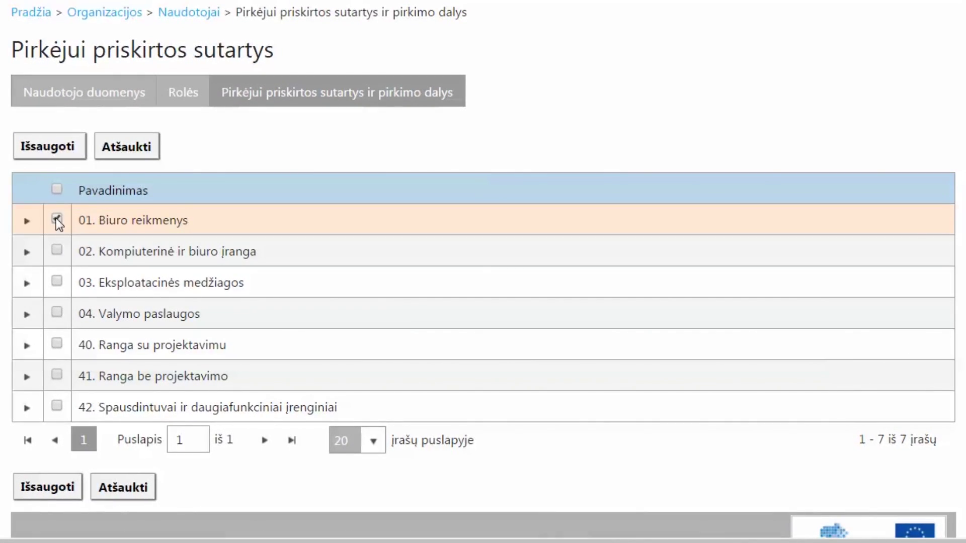
pyautogui.click(56, 281)
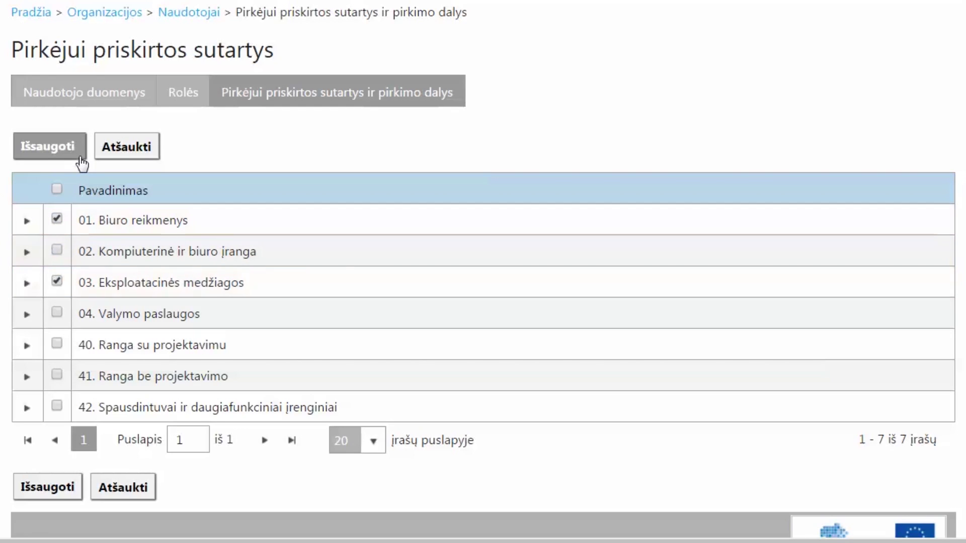